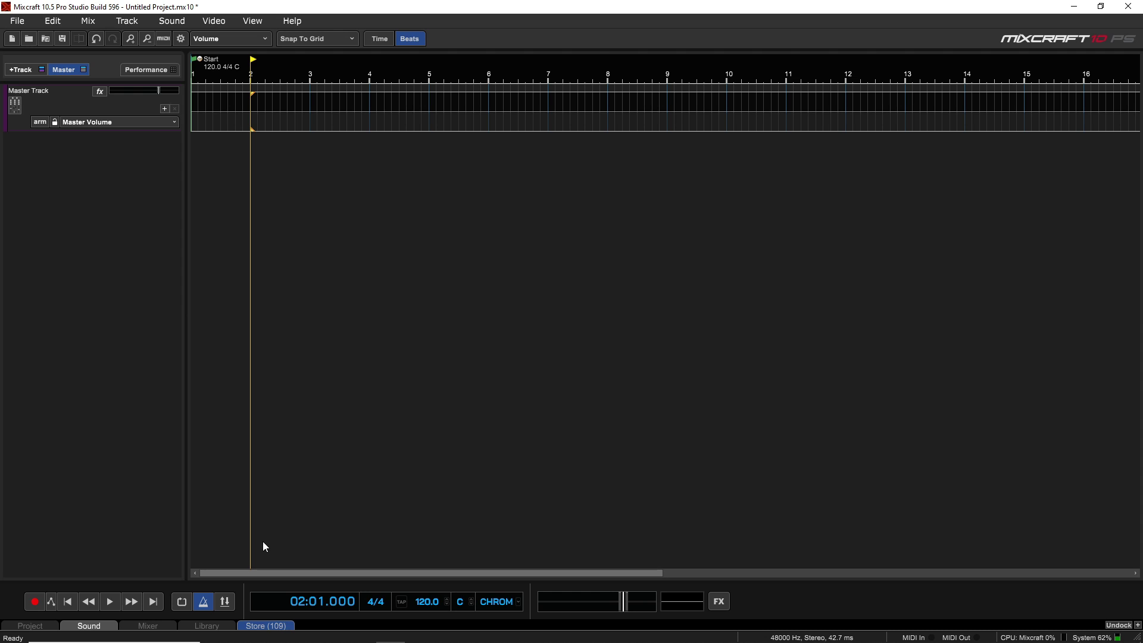
Bring the 'Silver Rocket Surfers - She Said Dance' WAV from Used For Upload onto a new Mixcraft track.
mouse_move(158, 640)
click(244, 631)
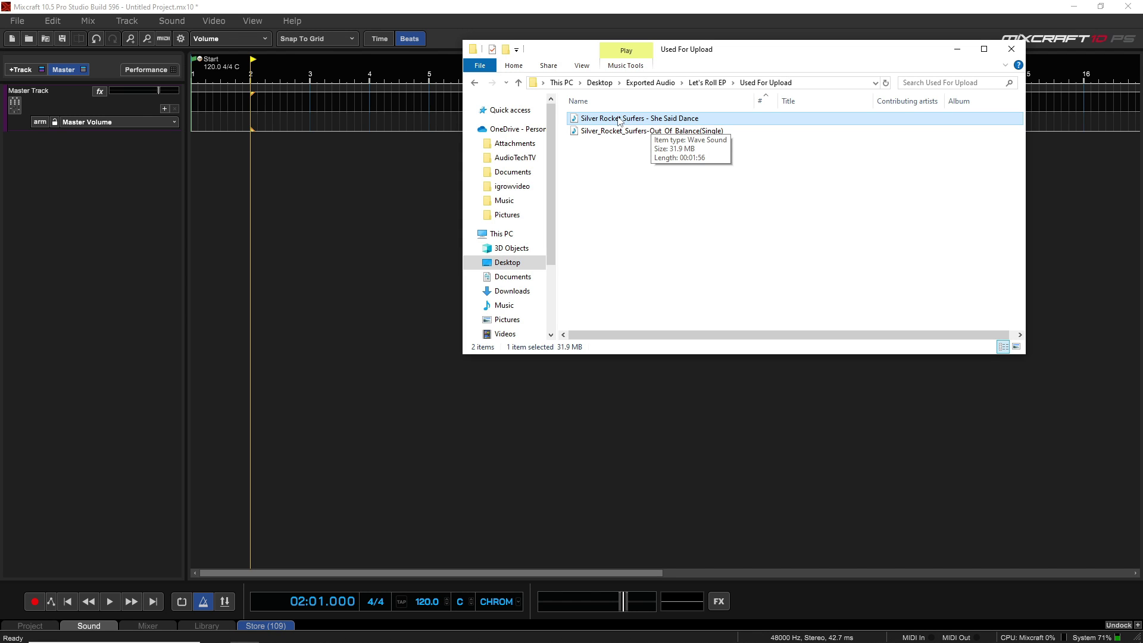
drag(617, 121, 400, 149)
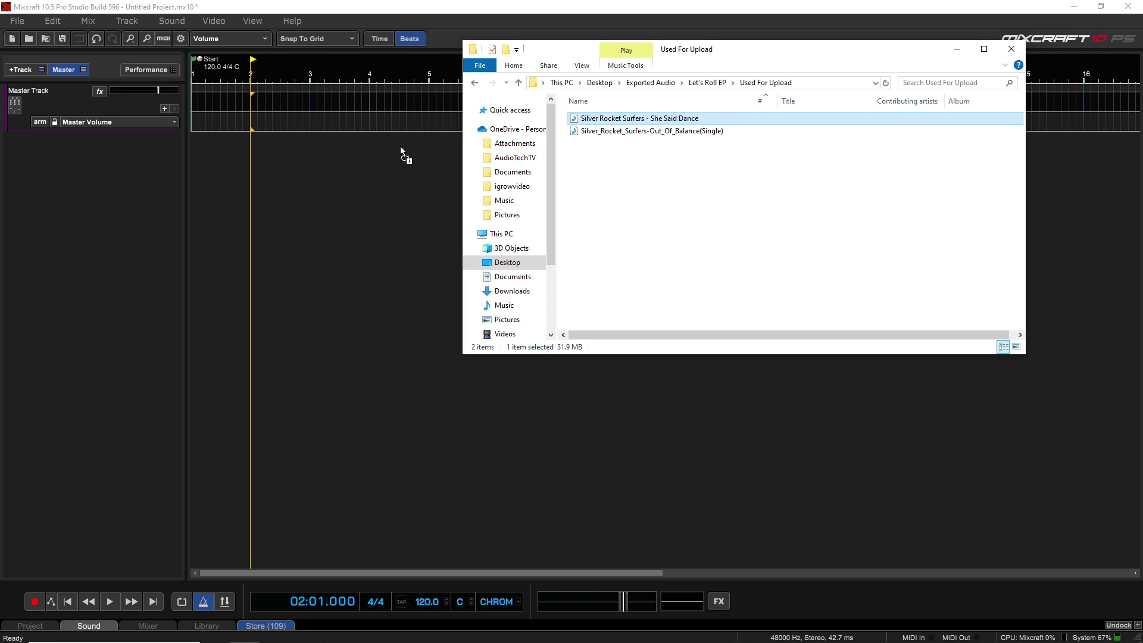
drag(251, 155, 251, 155)
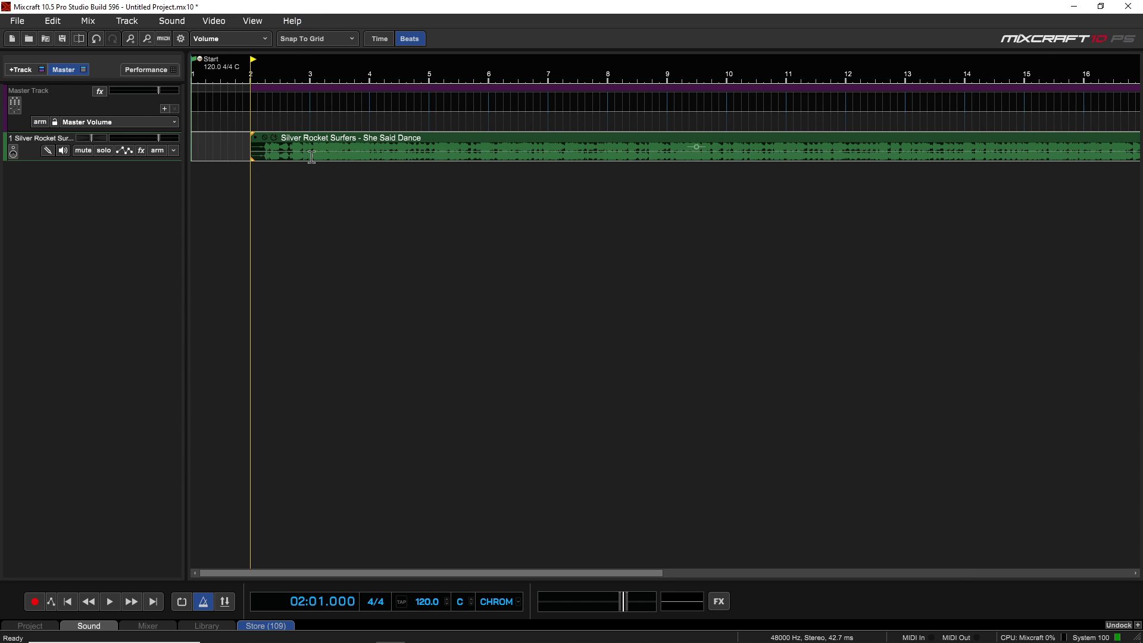
Move the She Said Dance clip to start at bar 1 and choose Separate Into Stems.
drag(323, 145, 188, 131)
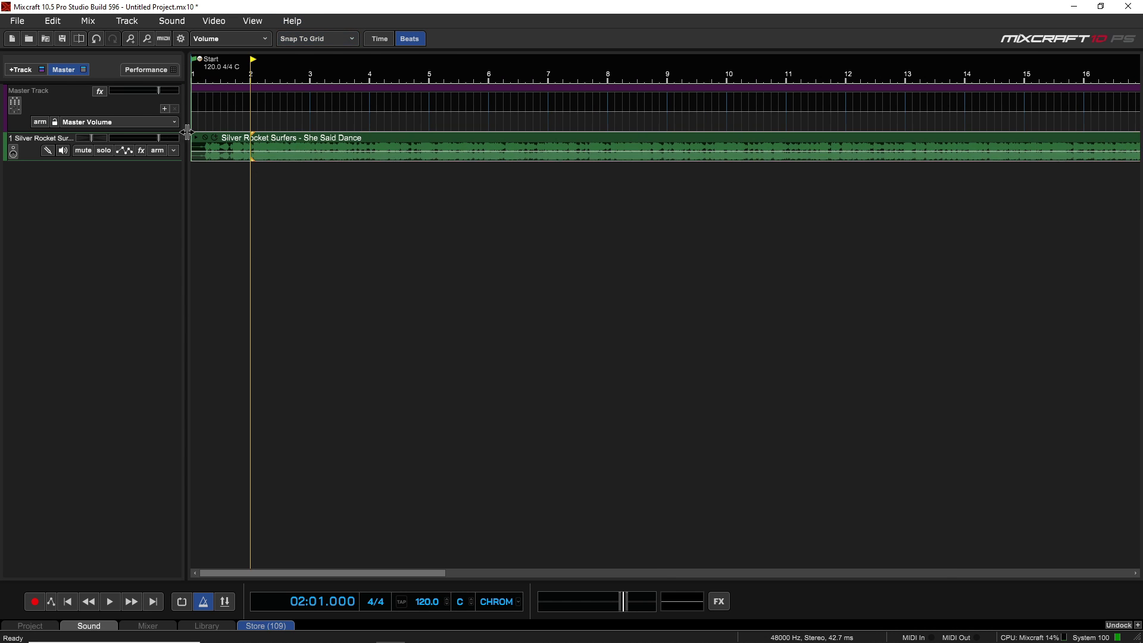
right_click(304, 143)
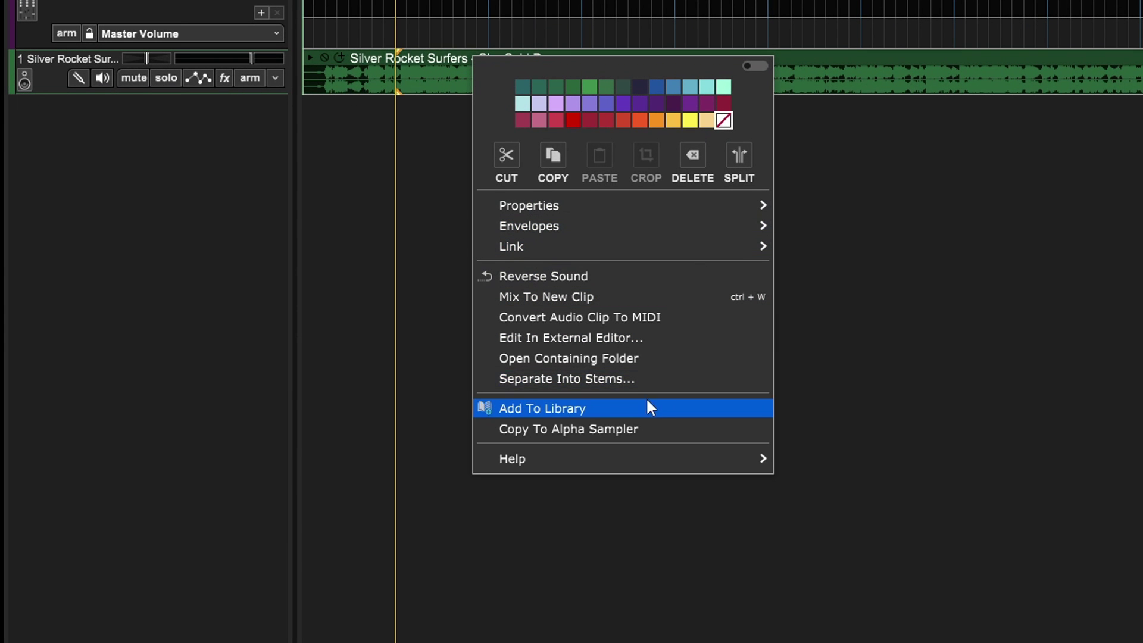
click(577, 378)
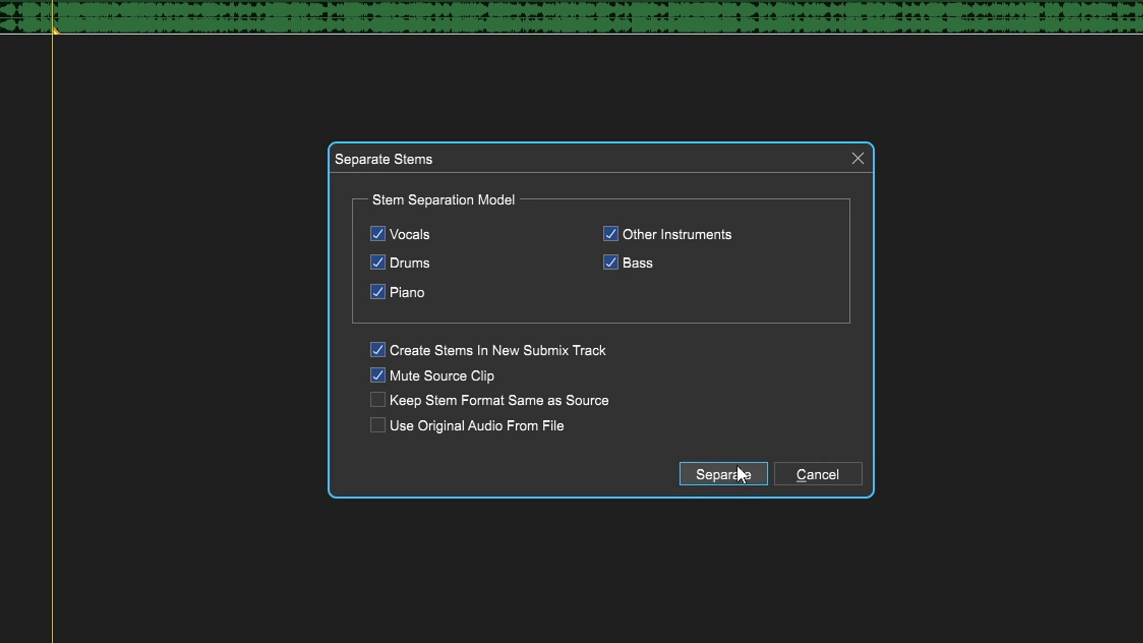
Separate the song into Vocals, Drums, Piano, Bass and Other Instruments stems in a new submix, muting the source.
click(713, 467)
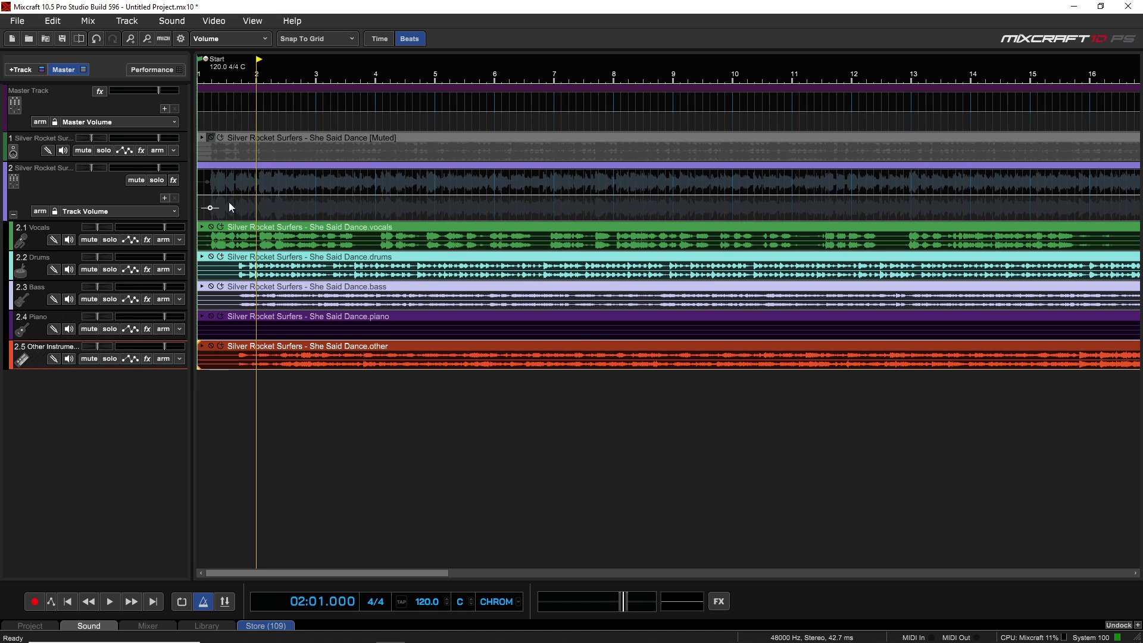
Solo the stems submix on track 2 and play it from the start, then stop.
scroll(405, 348, down, 5)
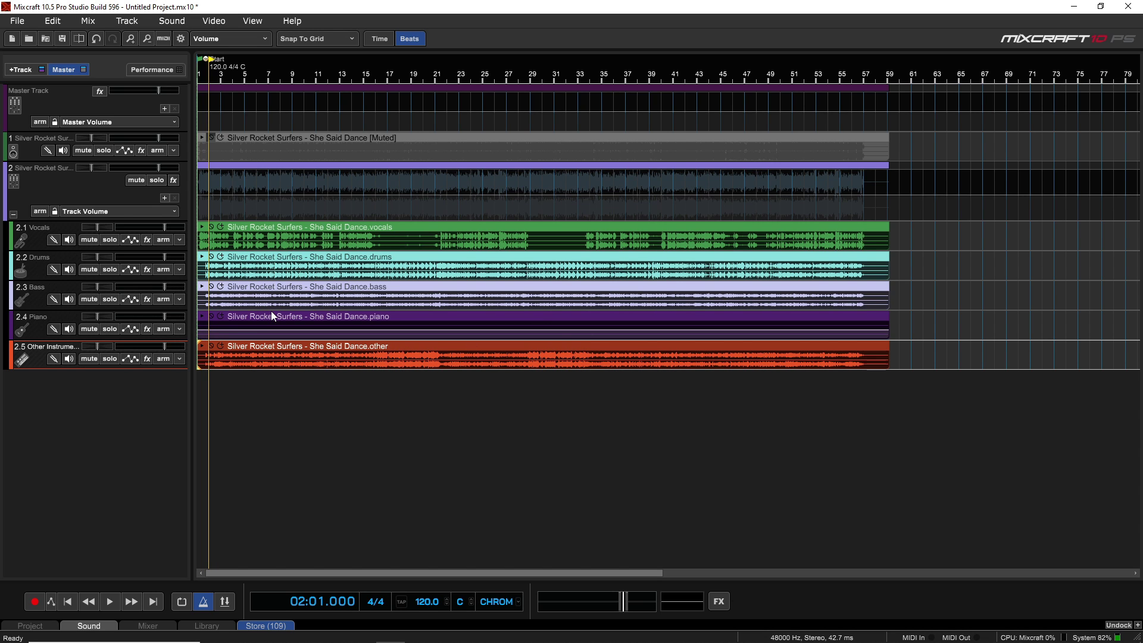
click(156, 180)
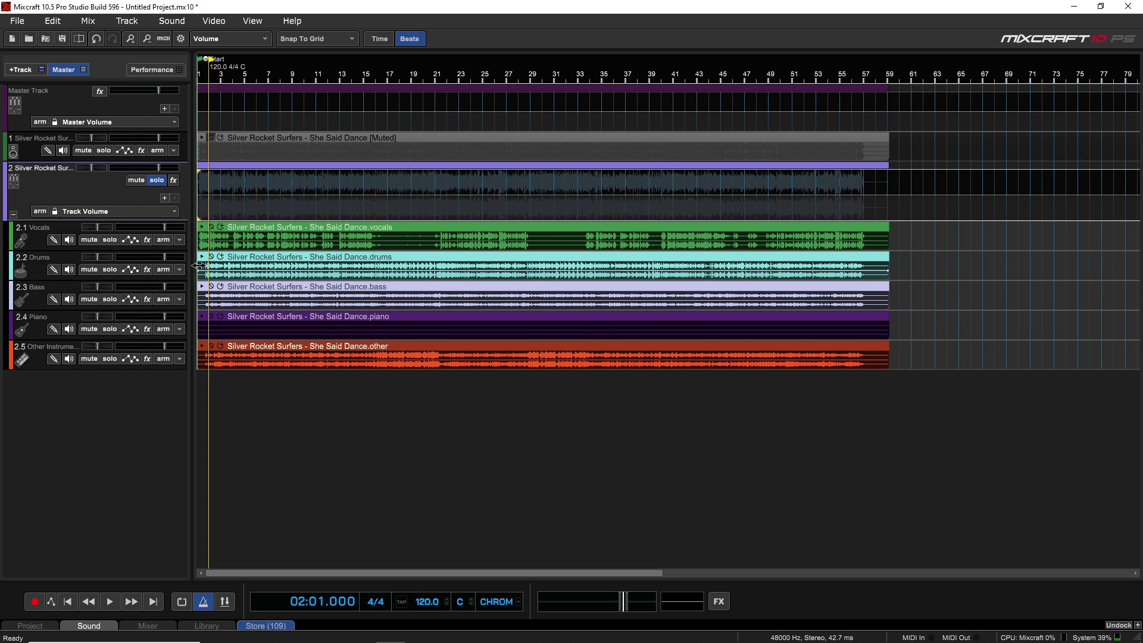
key(space)
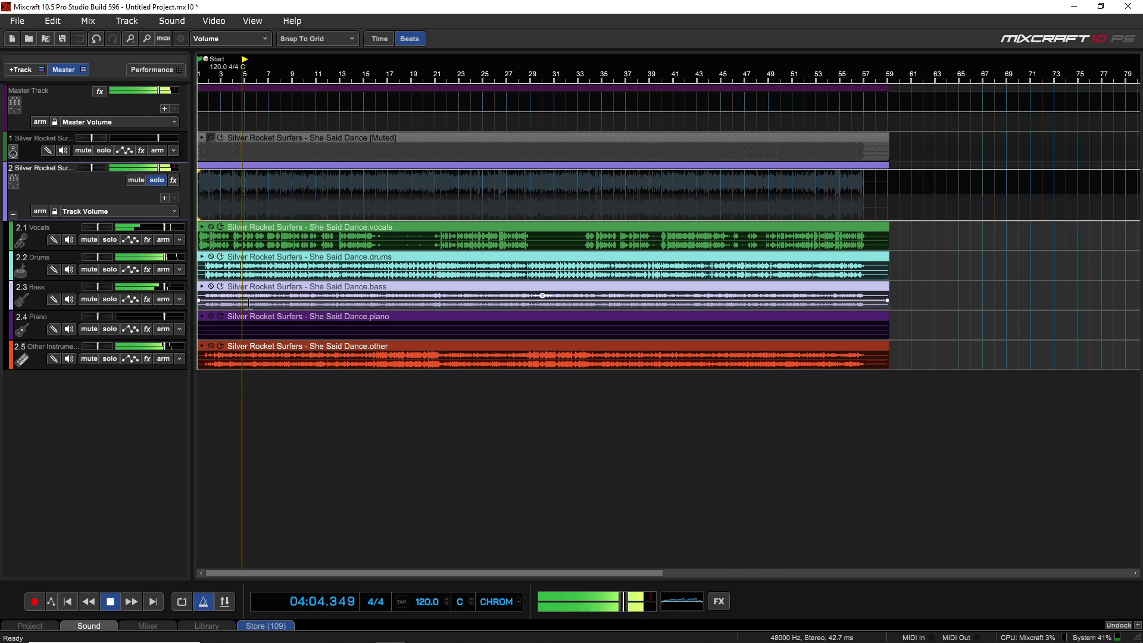
key(space)
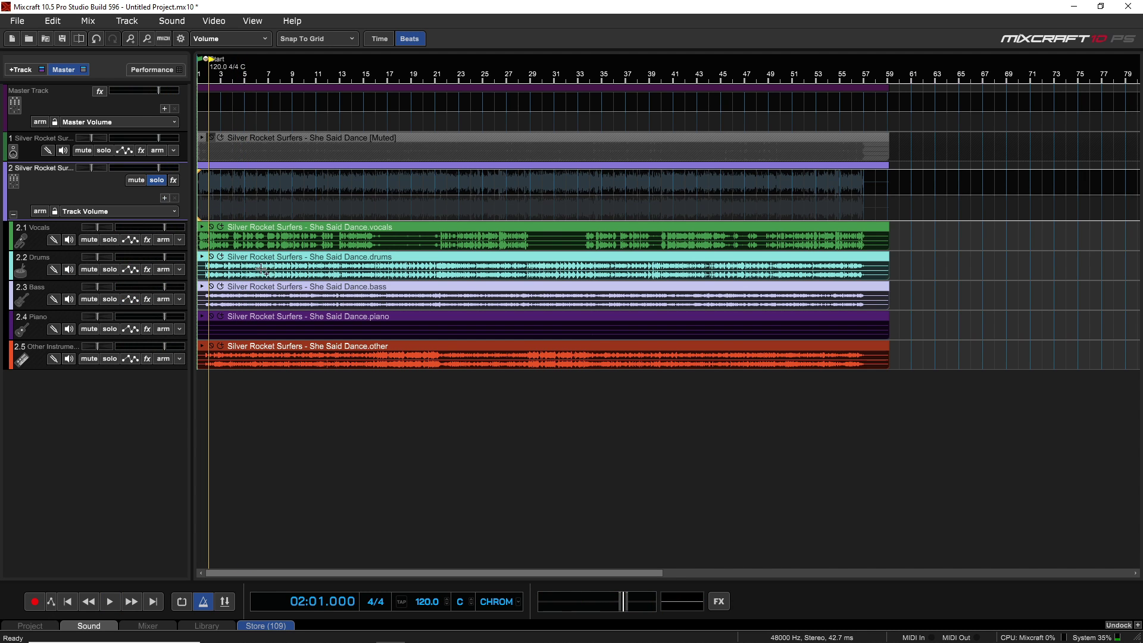
Audition the Vocals stem on its own, then release its solo.
click(109, 241)
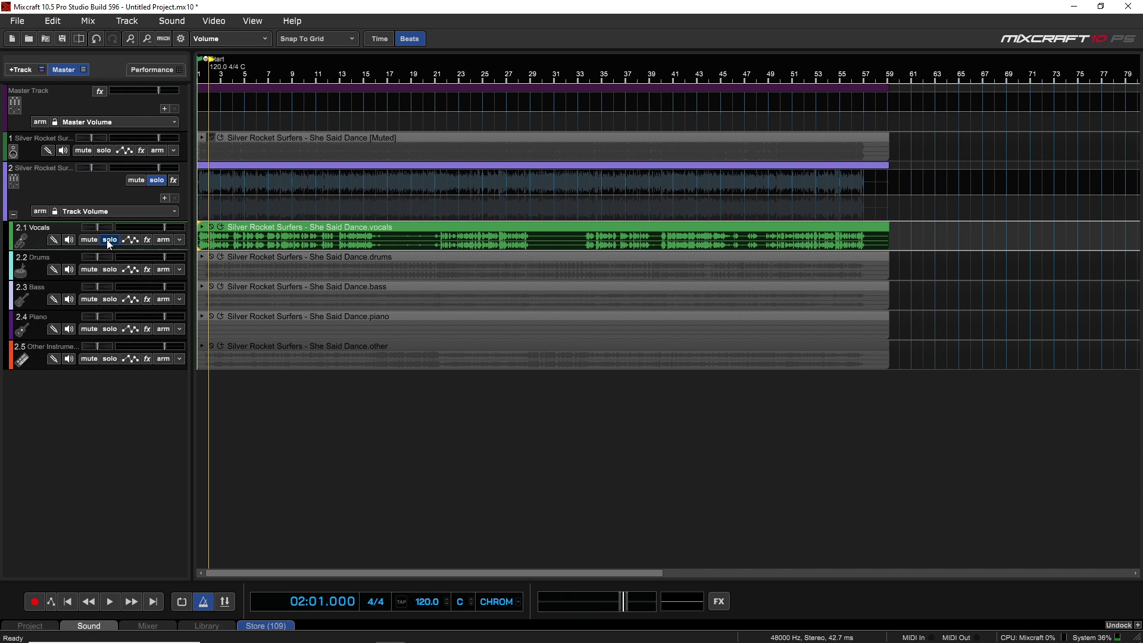
key(space)
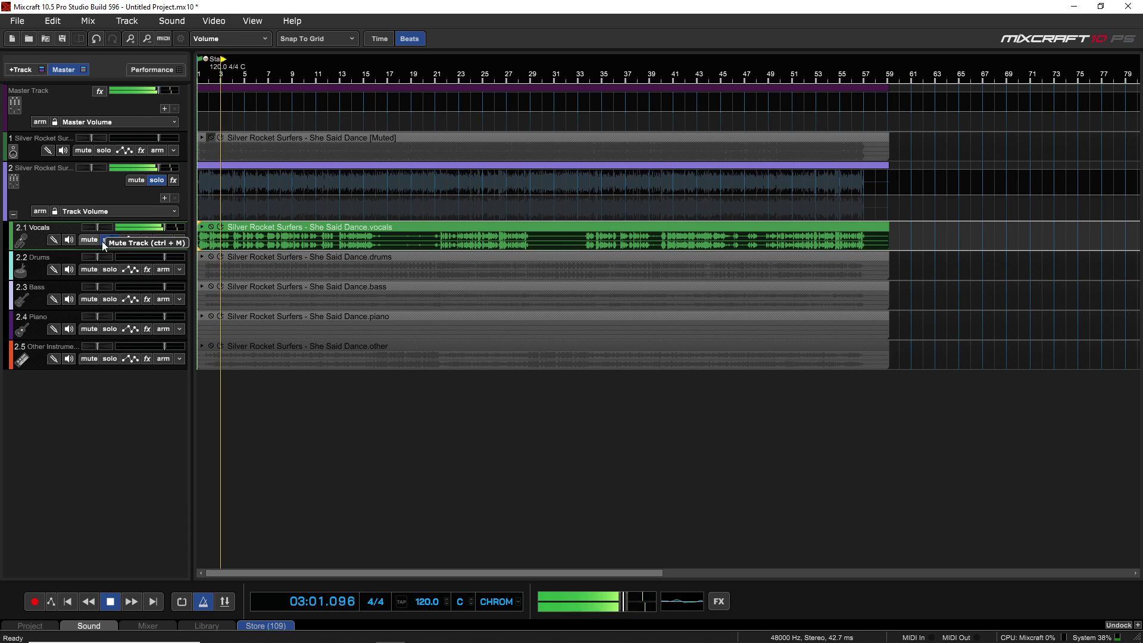
key(space)
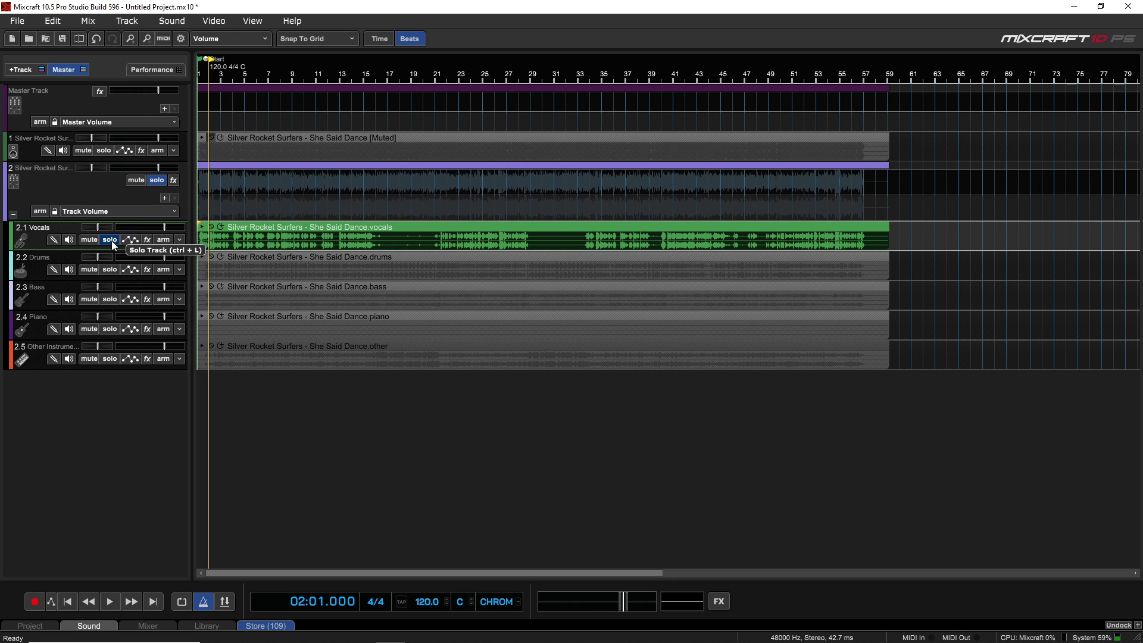
click(110, 239)
Audition the Drums stem on its own, then release its solo.
click(109, 269)
key(space)
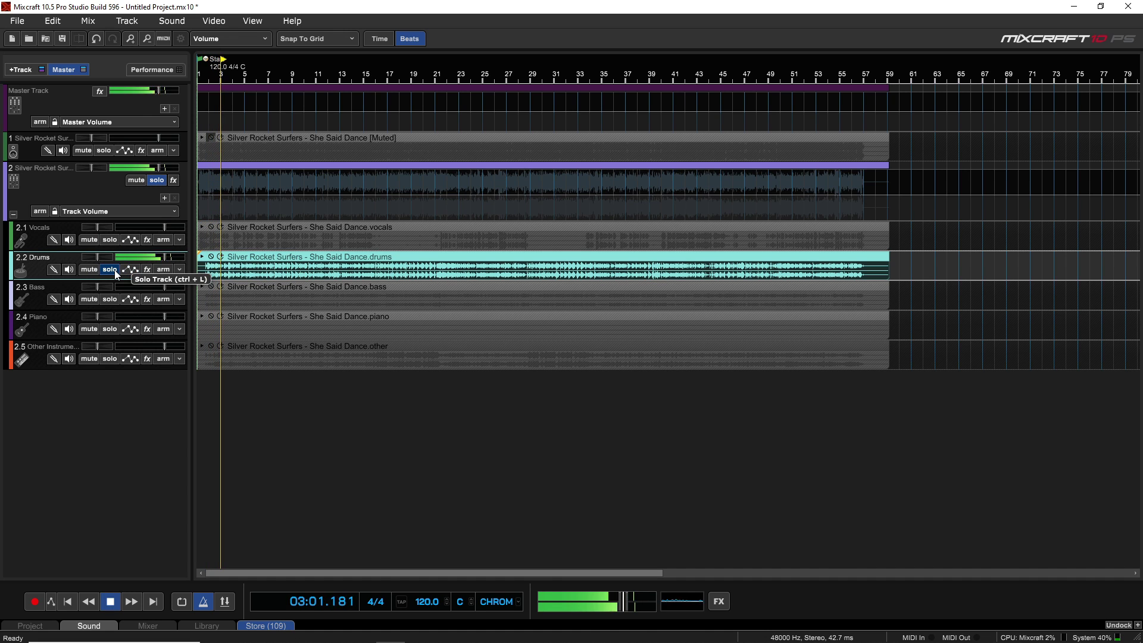
key(space)
click(109, 269)
Audition the Bass stem on its own, then release its solo.
click(110, 299)
key(space)
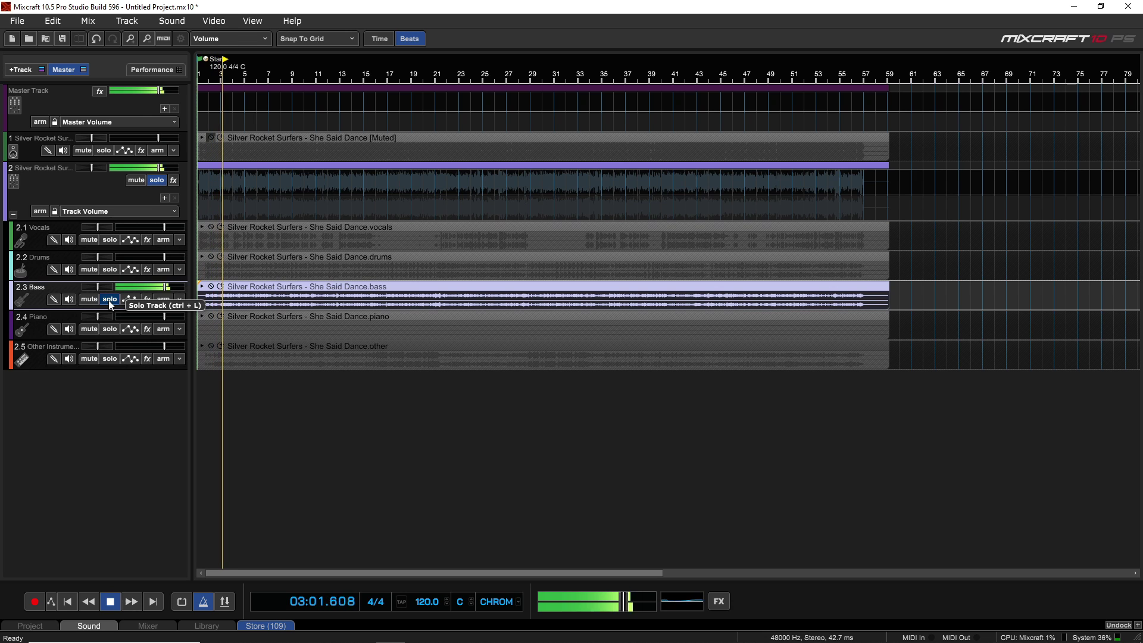
key(space)
click(110, 299)
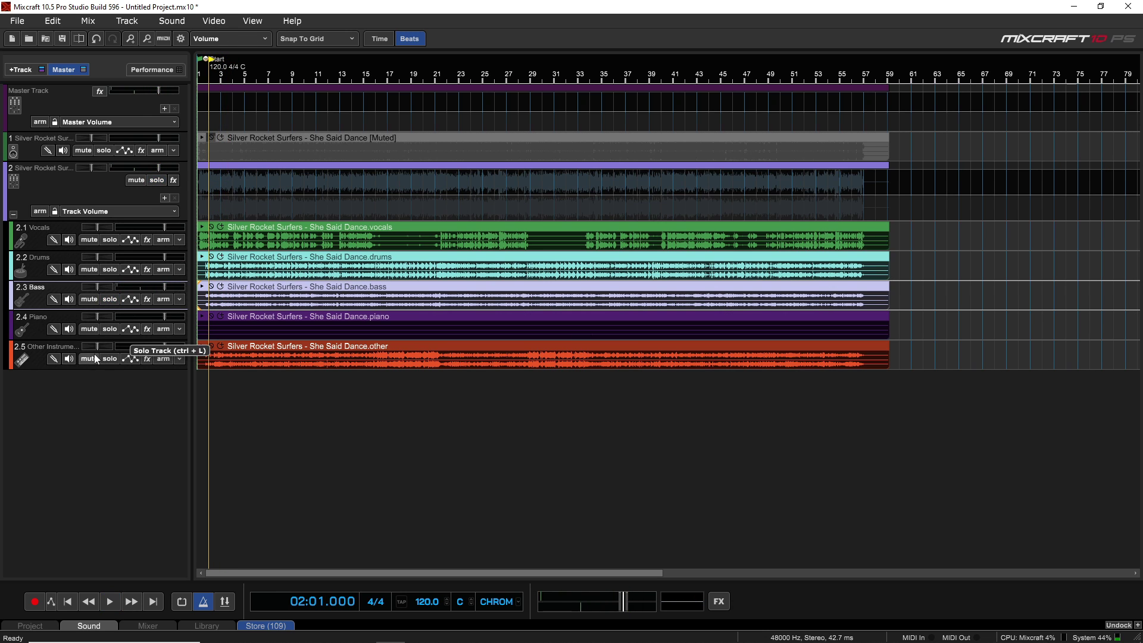
Audition the Other Instruments stem on its own, then release its solo.
click(111, 360)
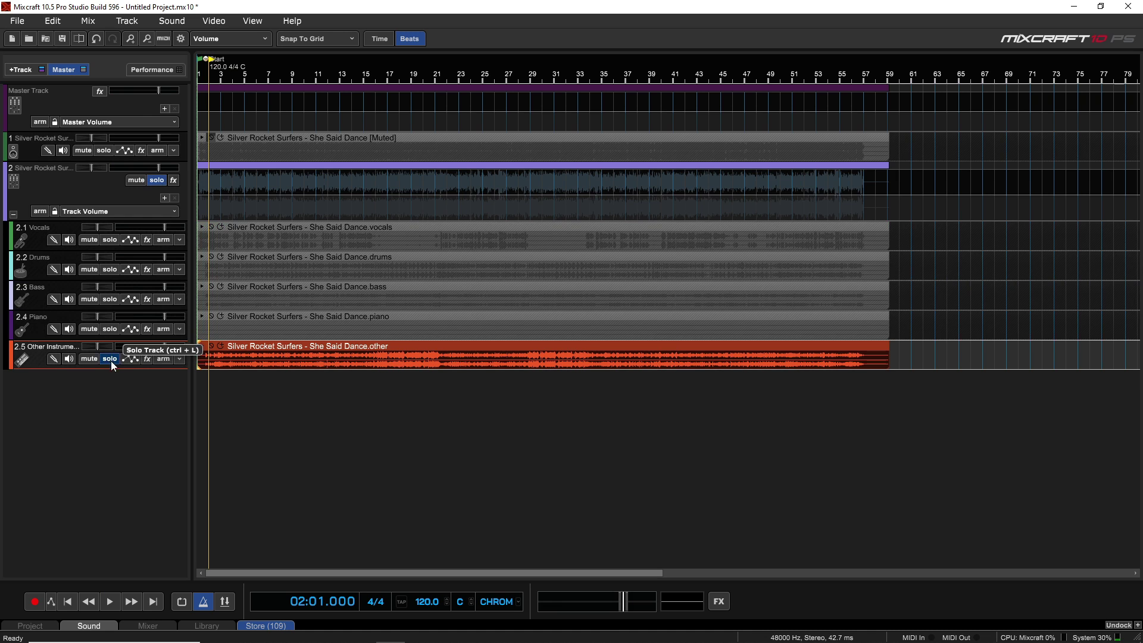
key(space)
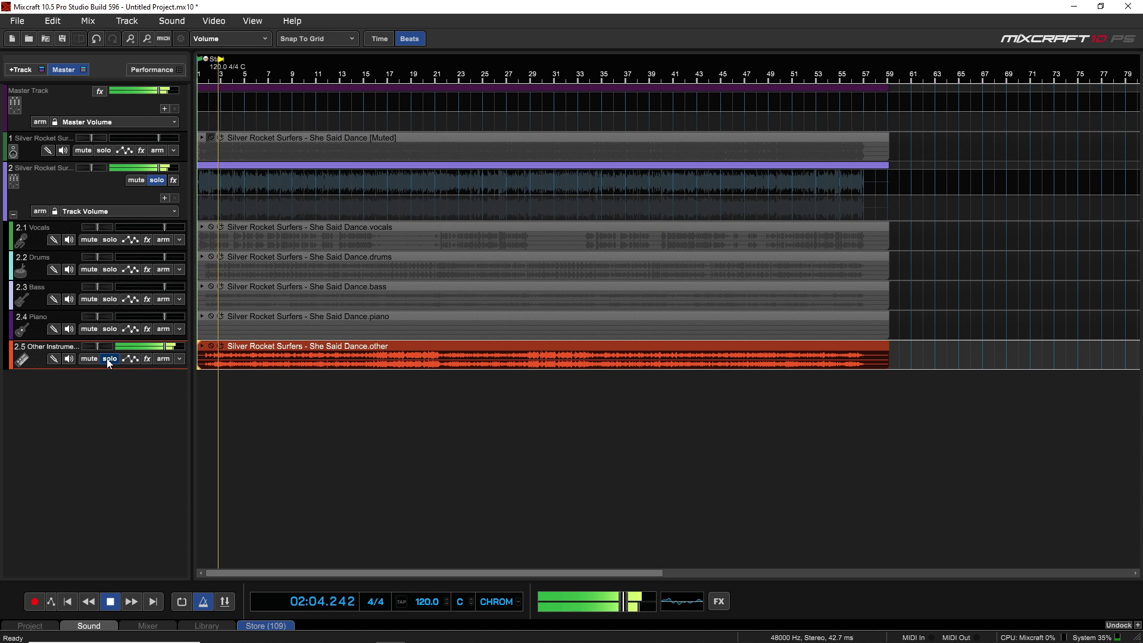
key(space)
click(110, 359)
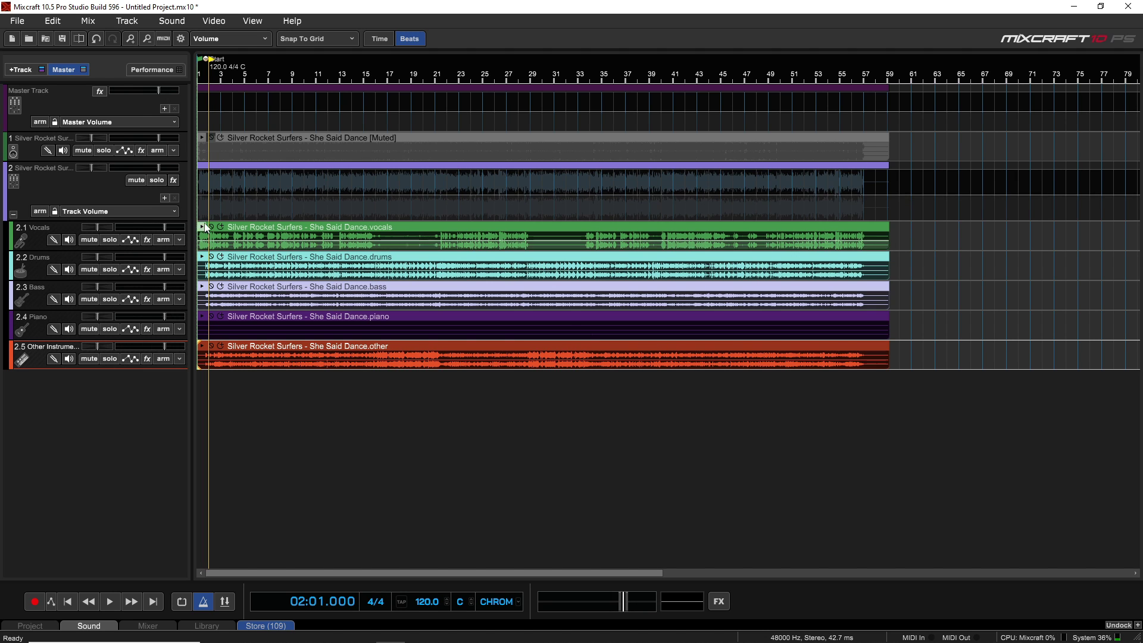
Solo the stems submix and play all stems together.
click(154, 181)
key(space)
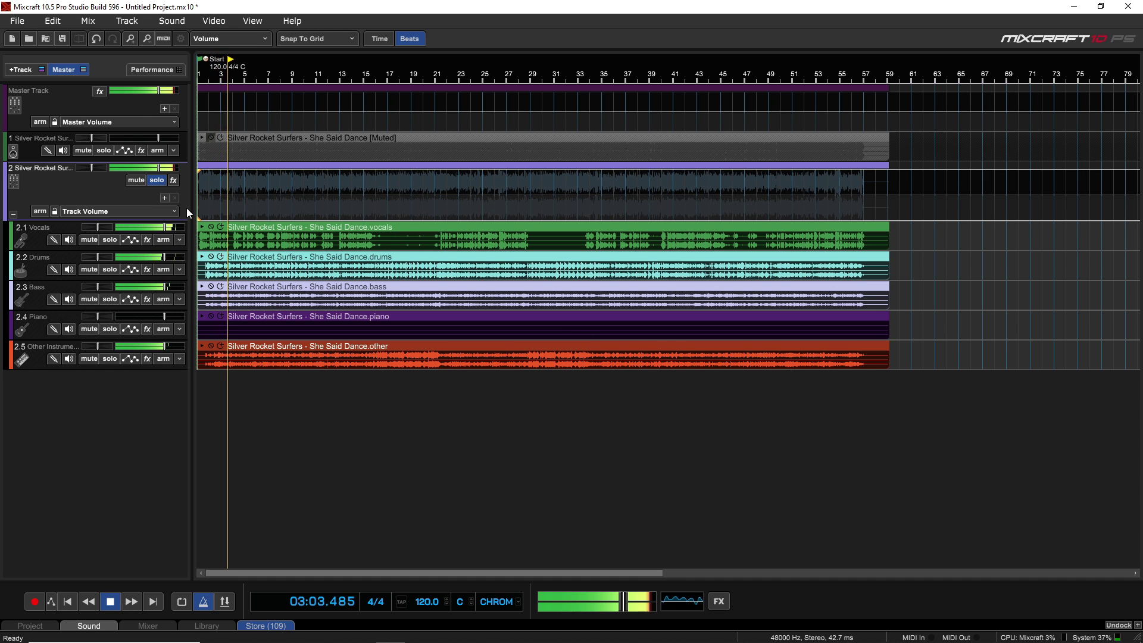
key(space)
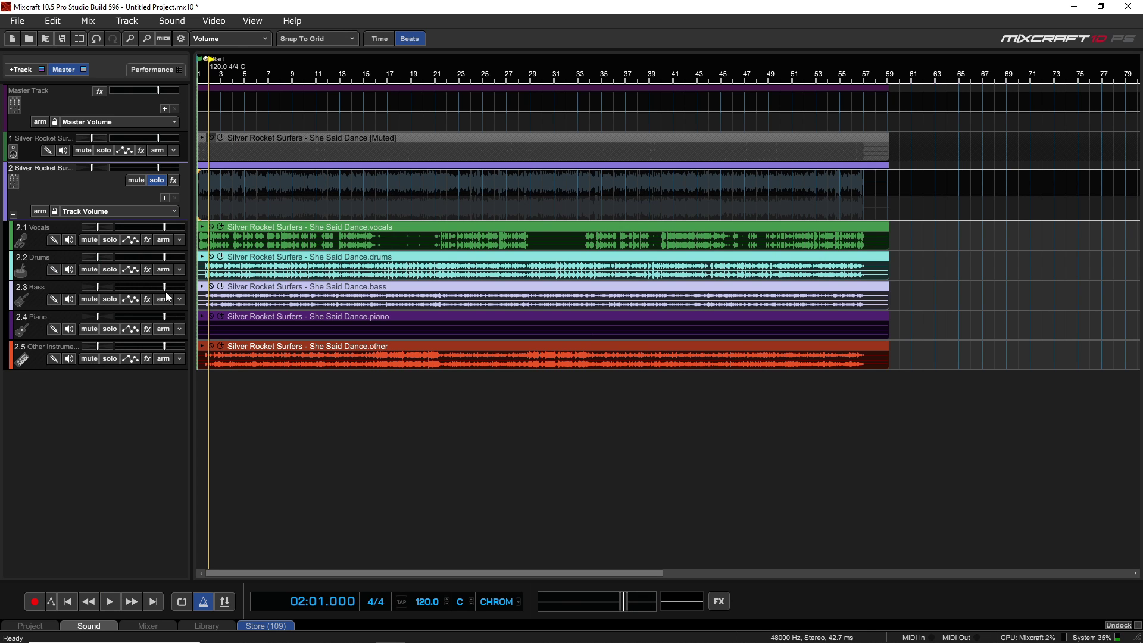
Unmute the original song clip, solo track 1 and play it for comparison.
click(209, 134)
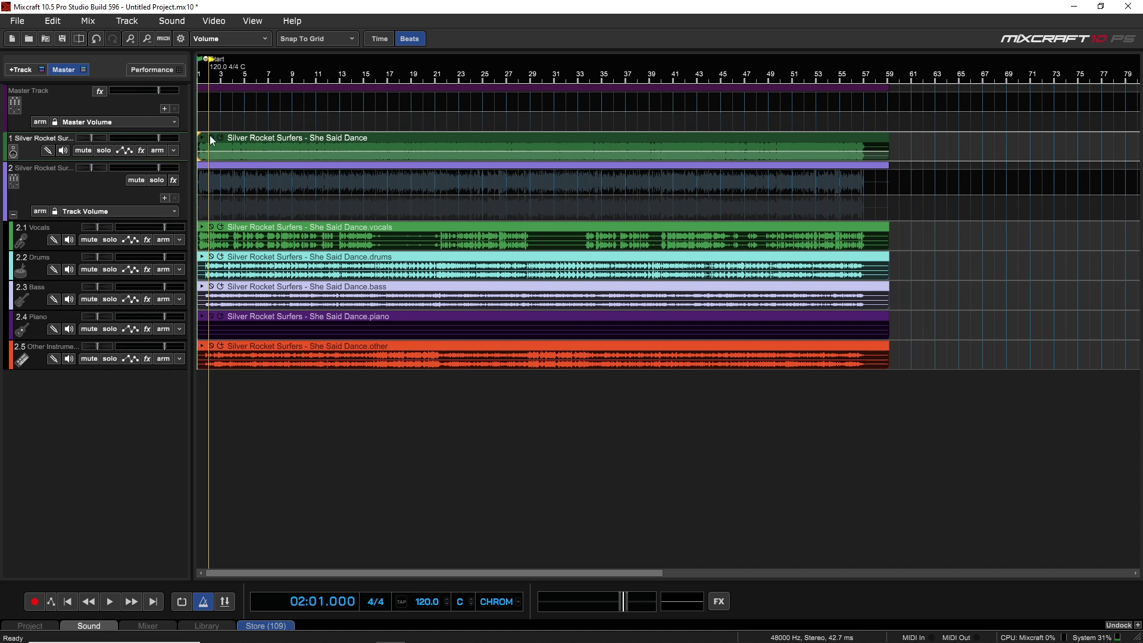
click(103, 150)
key(space)
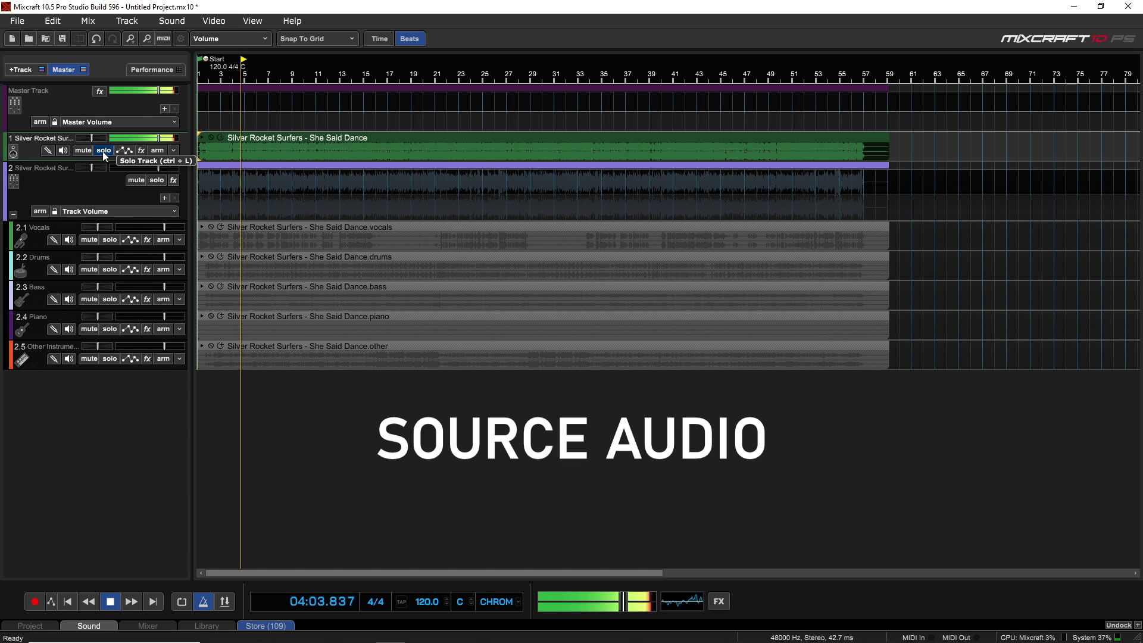
key(space)
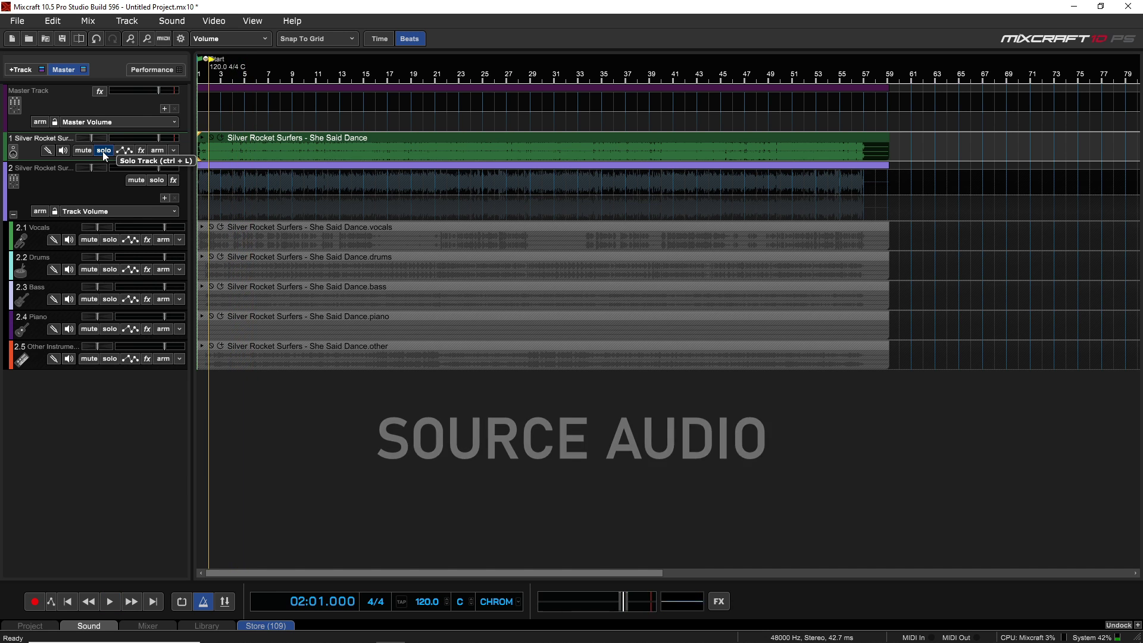
Move the solo back to the stems submix and play it once more.
click(156, 180)
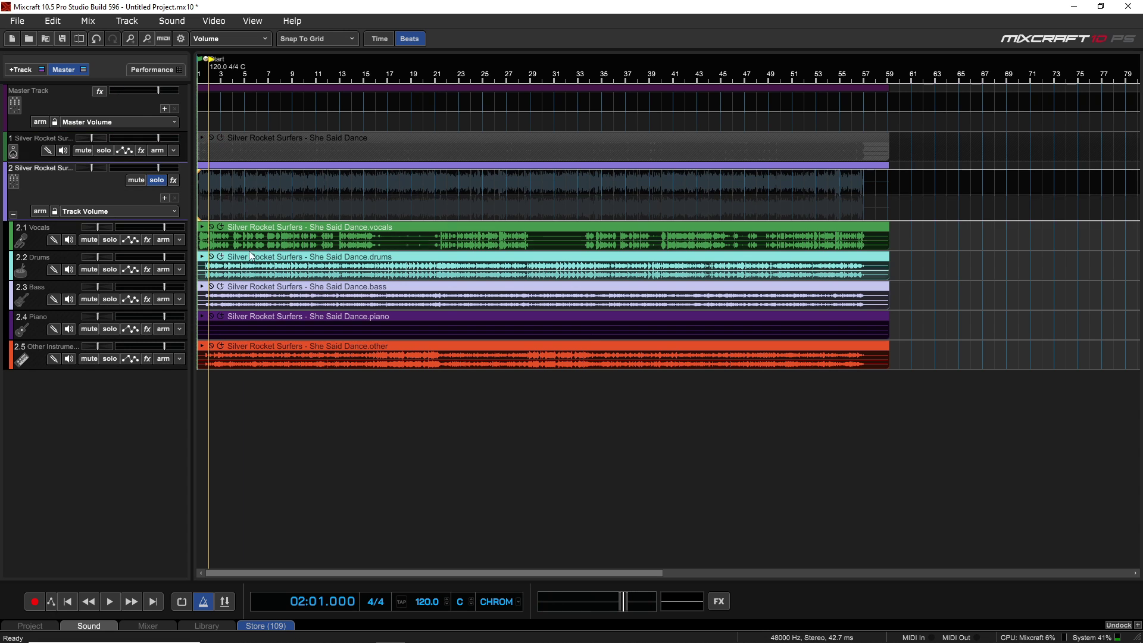
key(space)
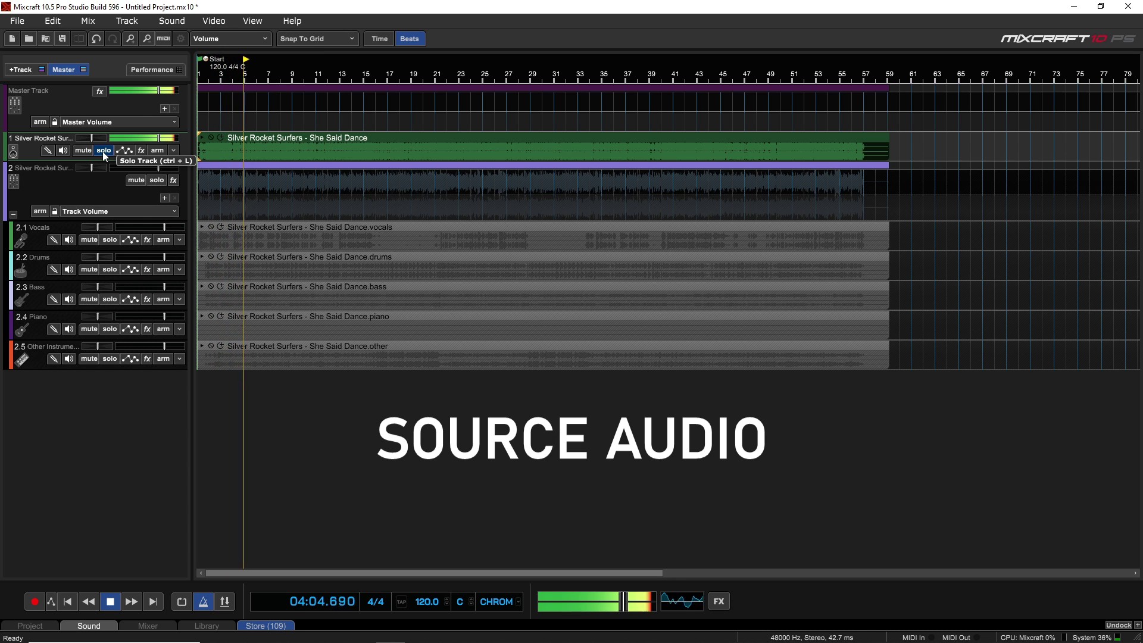
key(space)
click(156, 180)
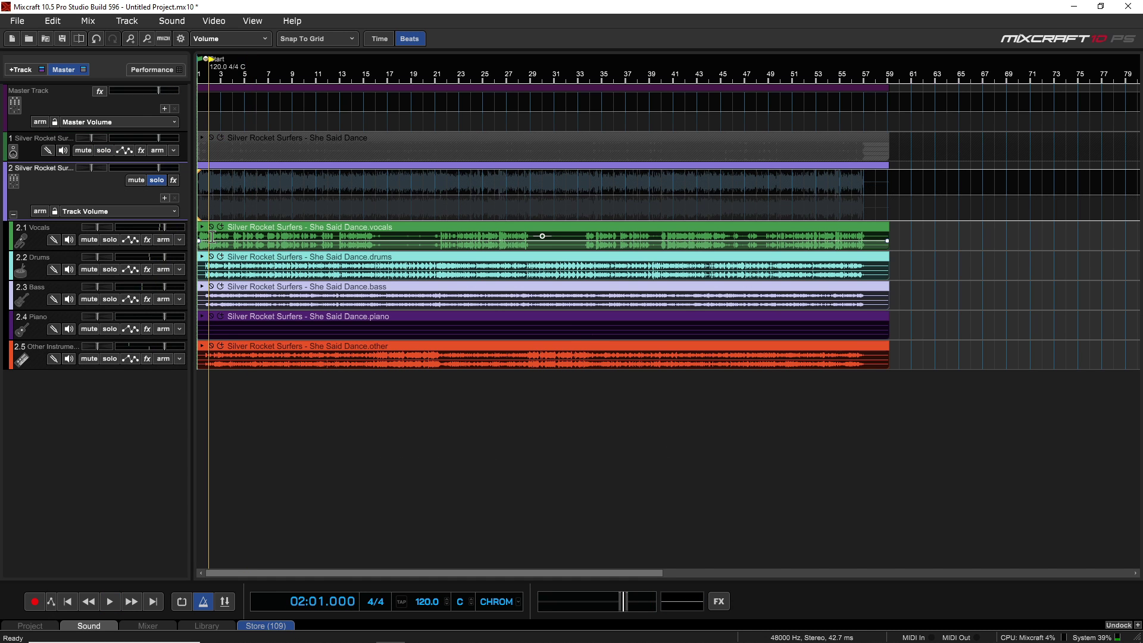